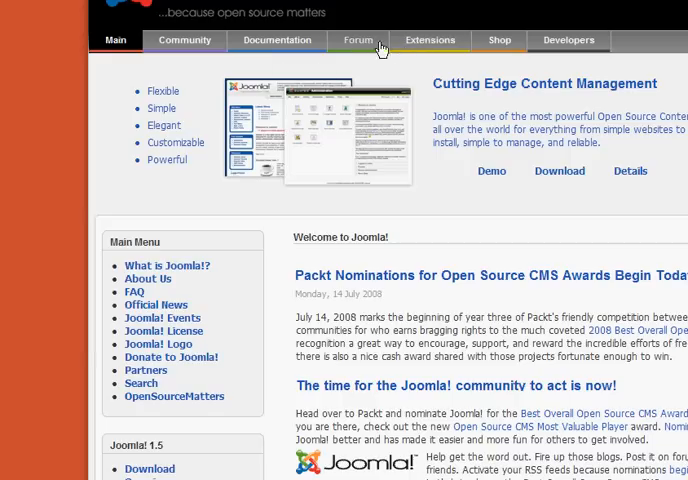
# - Search the Extensions Directory for 'jumi' and open the Jumi extension's page
pyautogui.click(381, 48)
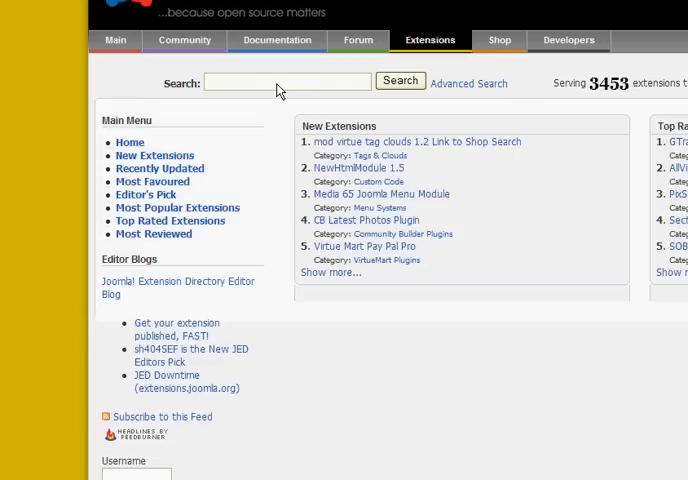
pyautogui.click(273, 81)
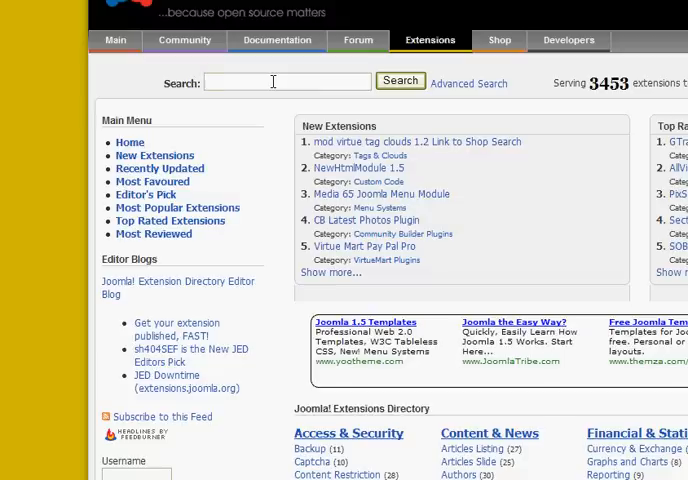
pyautogui.write('juml')
pyautogui.press('Return')
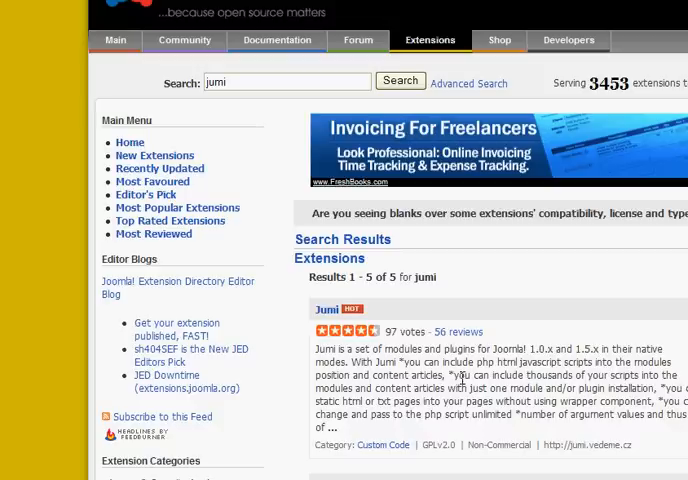
pyautogui.click(326, 315)
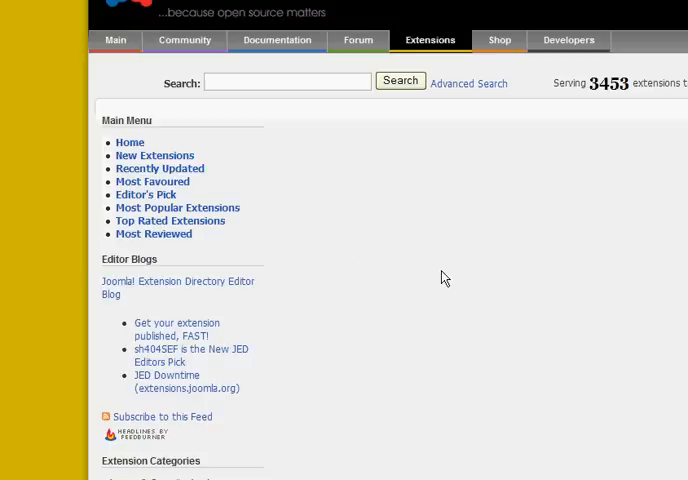
pyautogui.scroll(-2, 445, 278)
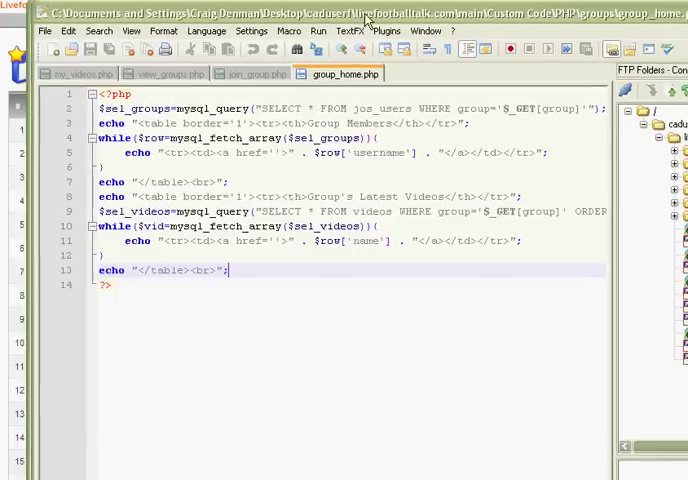
pyautogui.moveTo(365, 18); pyautogui.dragTo(283, 47)
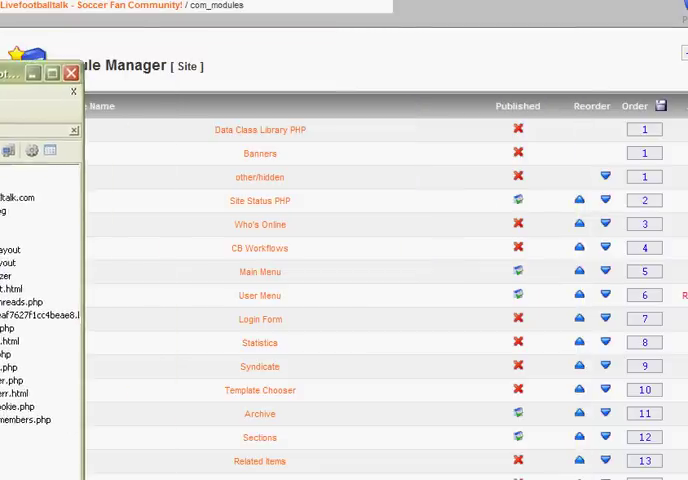
pyautogui.moveTo(283, 47); pyautogui.dragTo(3, 75)
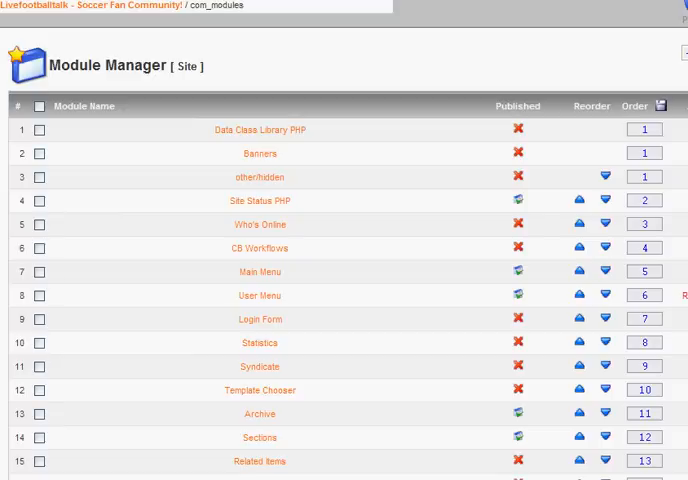
pyautogui.scroll(-3, 382, 300)
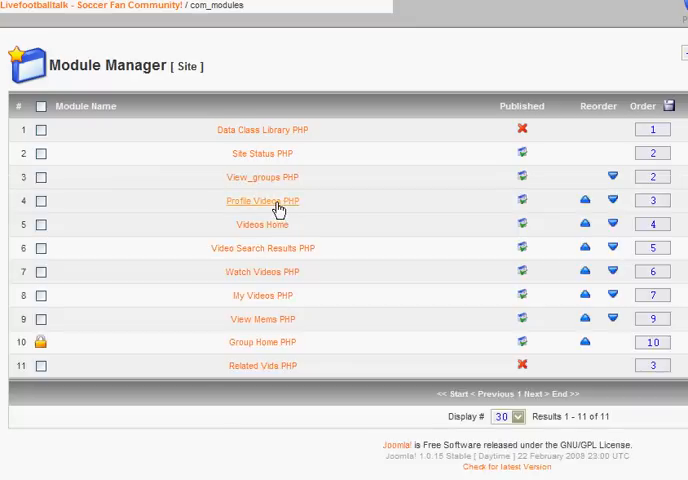
pyautogui.click(279, 210)
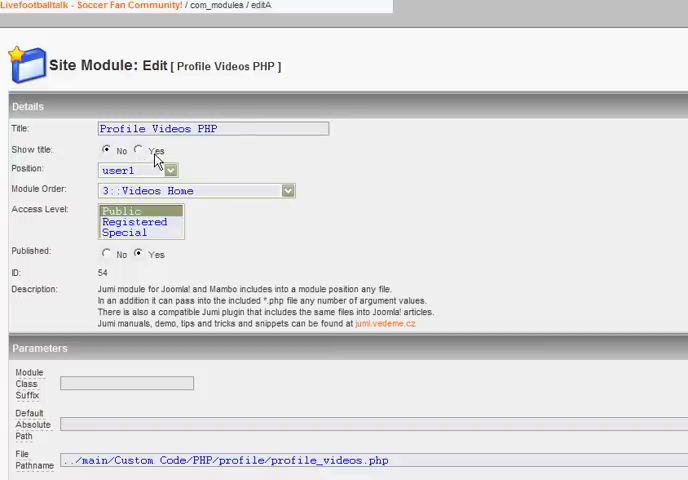
pyautogui.scroll(-1, 149, 155)
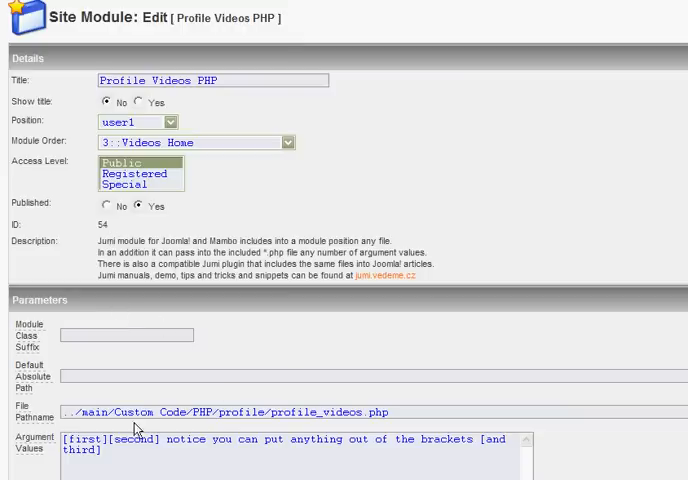
pyautogui.scroll(1, 170, 390)
pyautogui.scroll(-1, 204, 403)
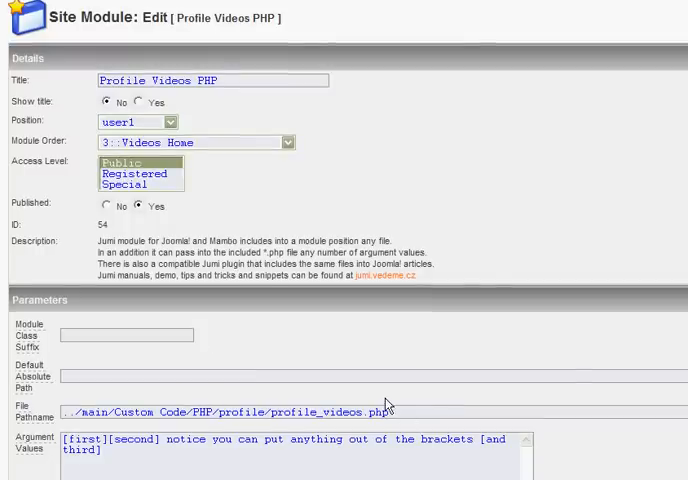
pyautogui.scroll(1, 378, 388)
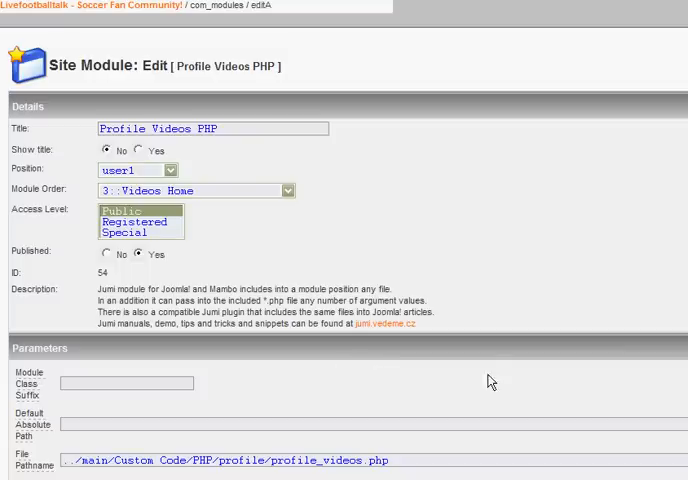